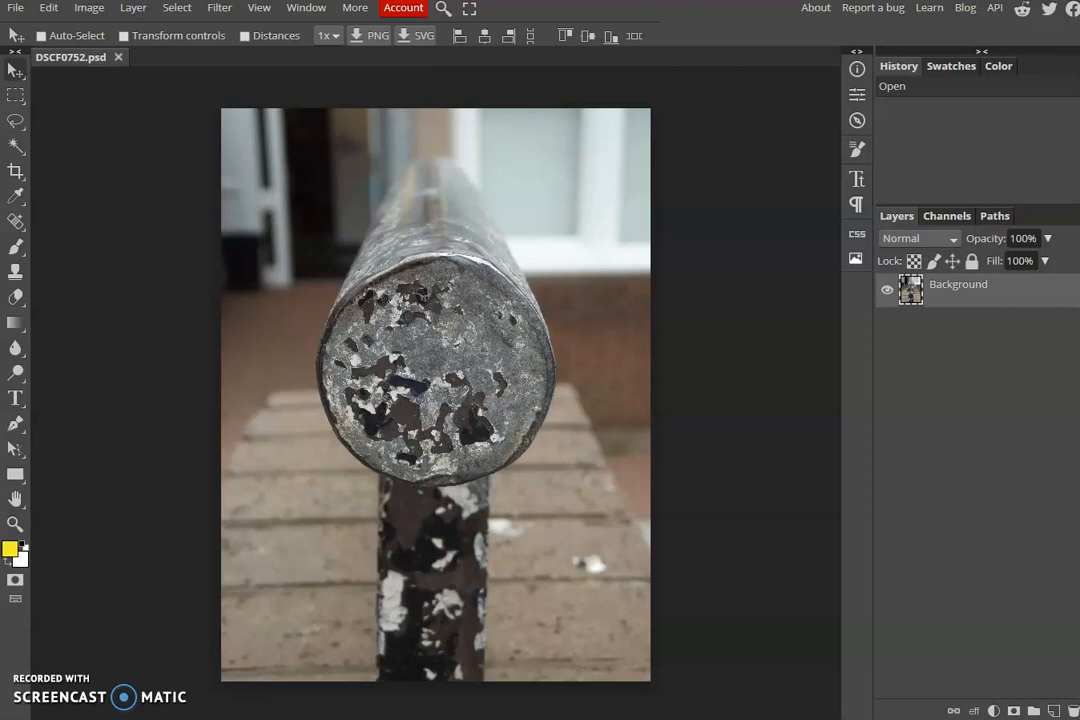
# - Convert the photo to black and white with an adjustment using Yellow 85 and Green 204
pyautogui.click(90, 9)
pyautogui.moveTo(113, 36)
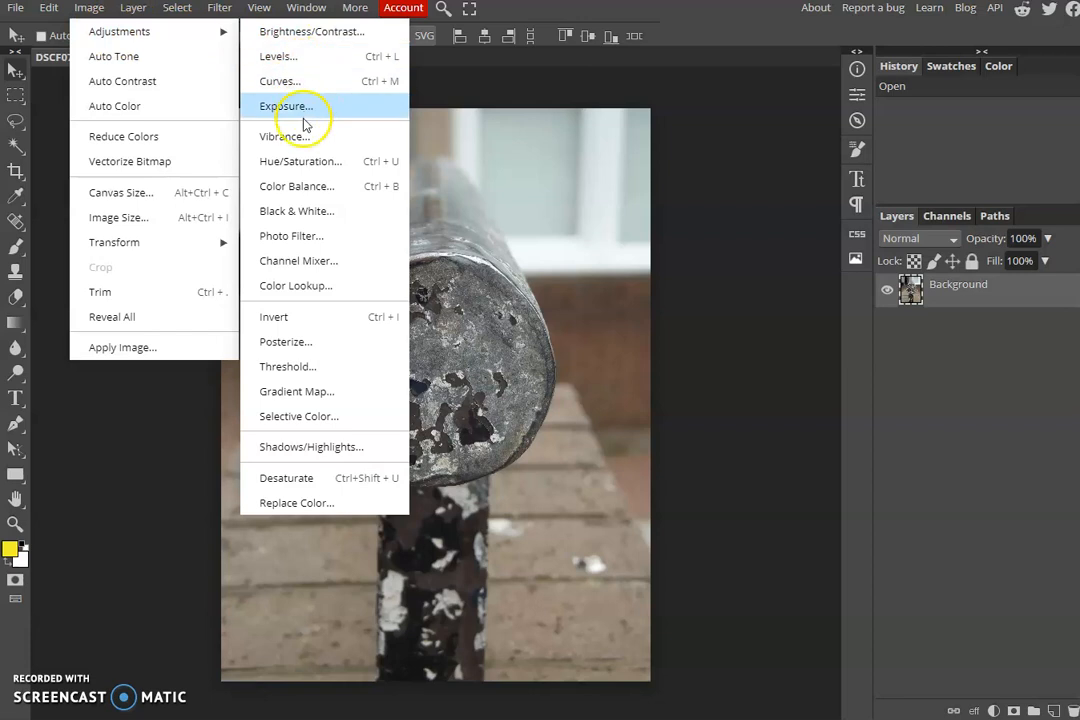
pyautogui.click(315, 212)
pyautogui.moveTo(357, 132); pyautogui.dragTo(839, 311)
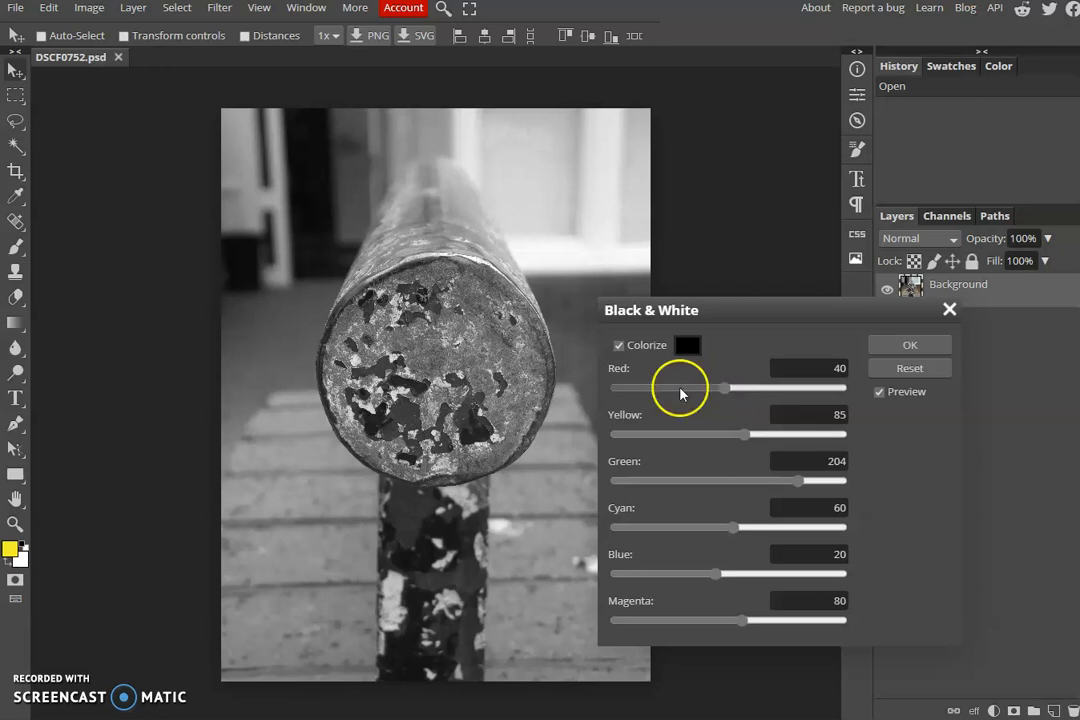
pyautogui.click(907, 346)
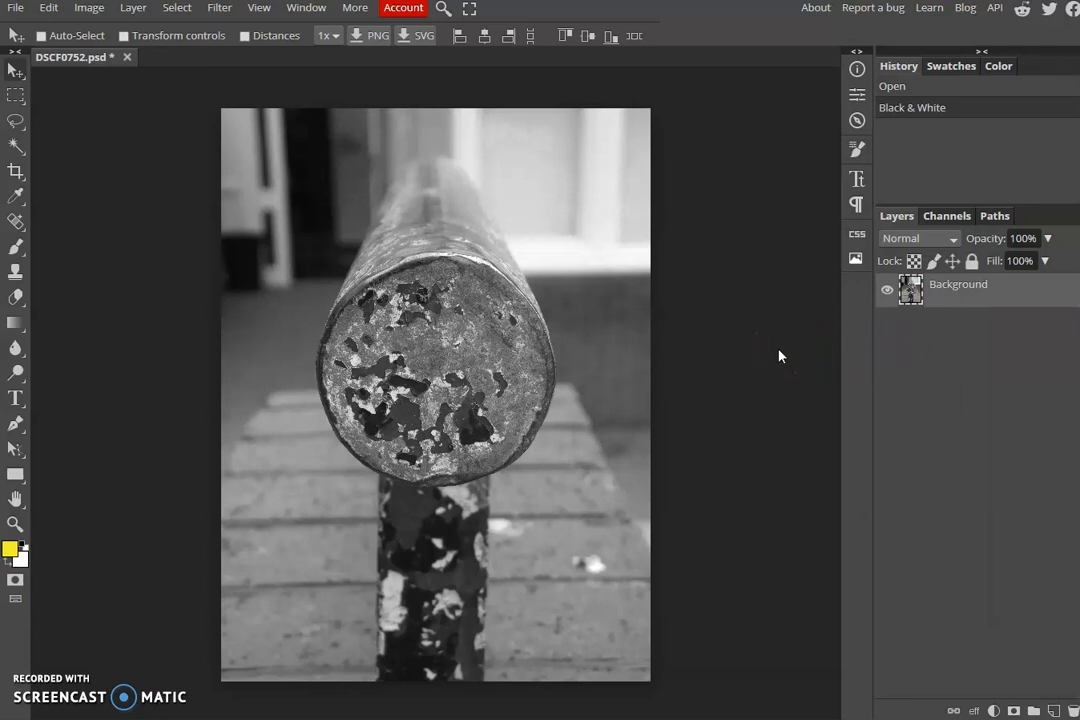
# - Apply a Curves adjustment to the RGB channel with an S-shaped curve that deepens the shadows, steepens the midtones and slightly lowers the white end
pyautogui.click(90, 12)
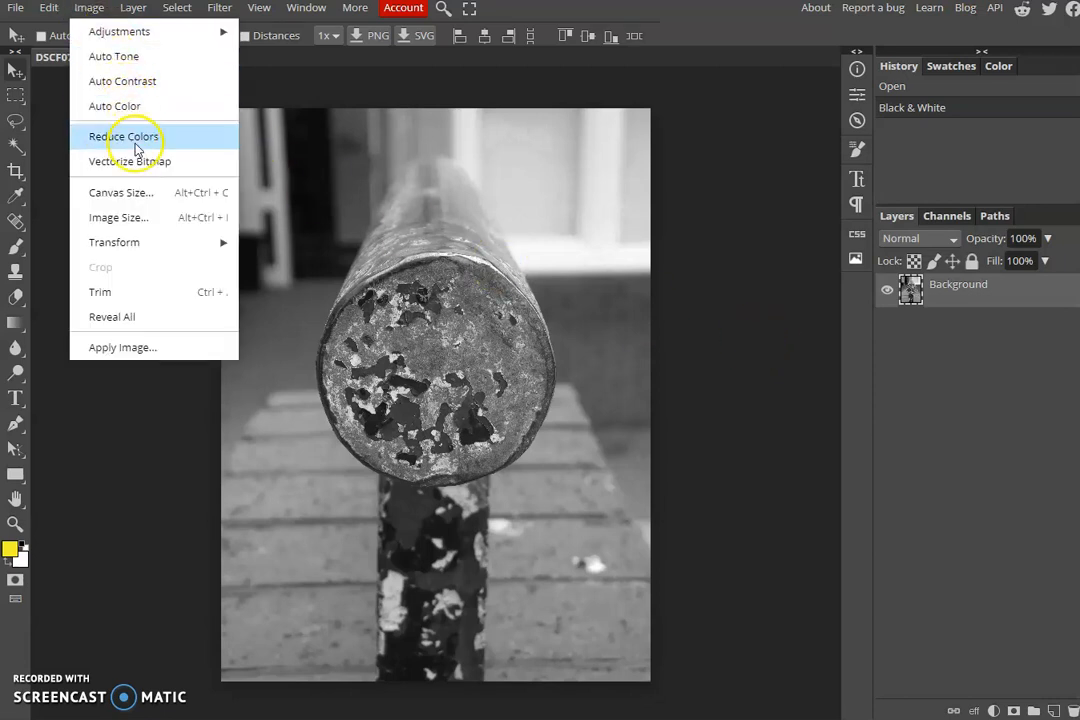
pyautogui.moveTo(145, 43)
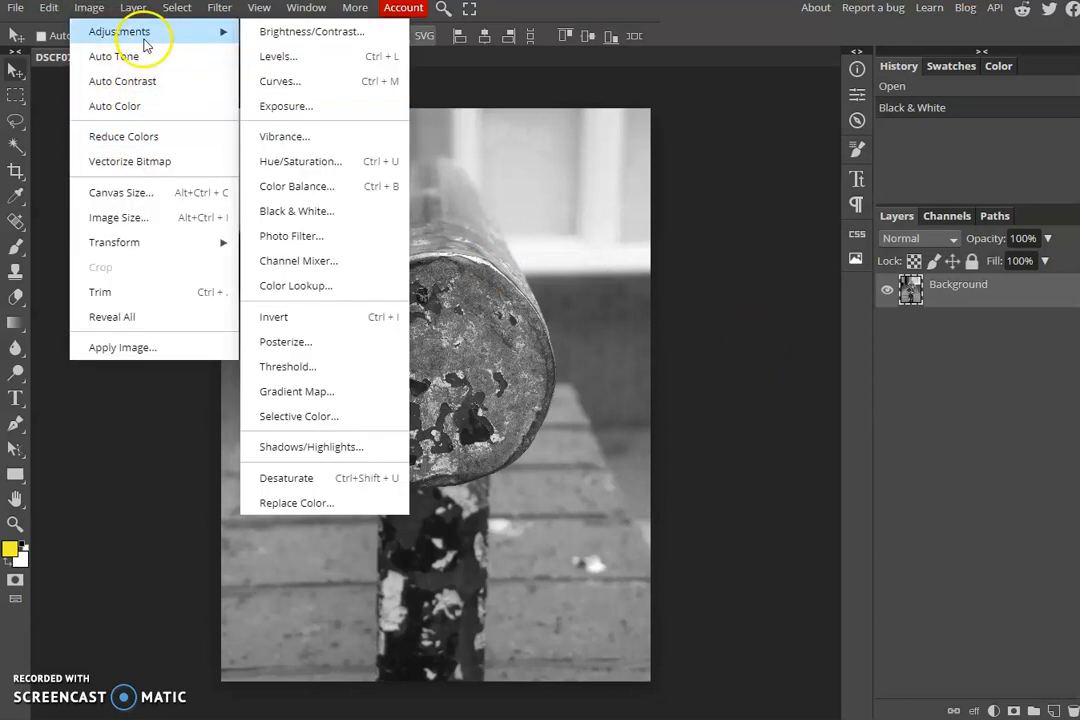
pyautogui.click(302, 84)
pyautogui.moveTo(301, 137); pyautogui.dragTo(768, 150)
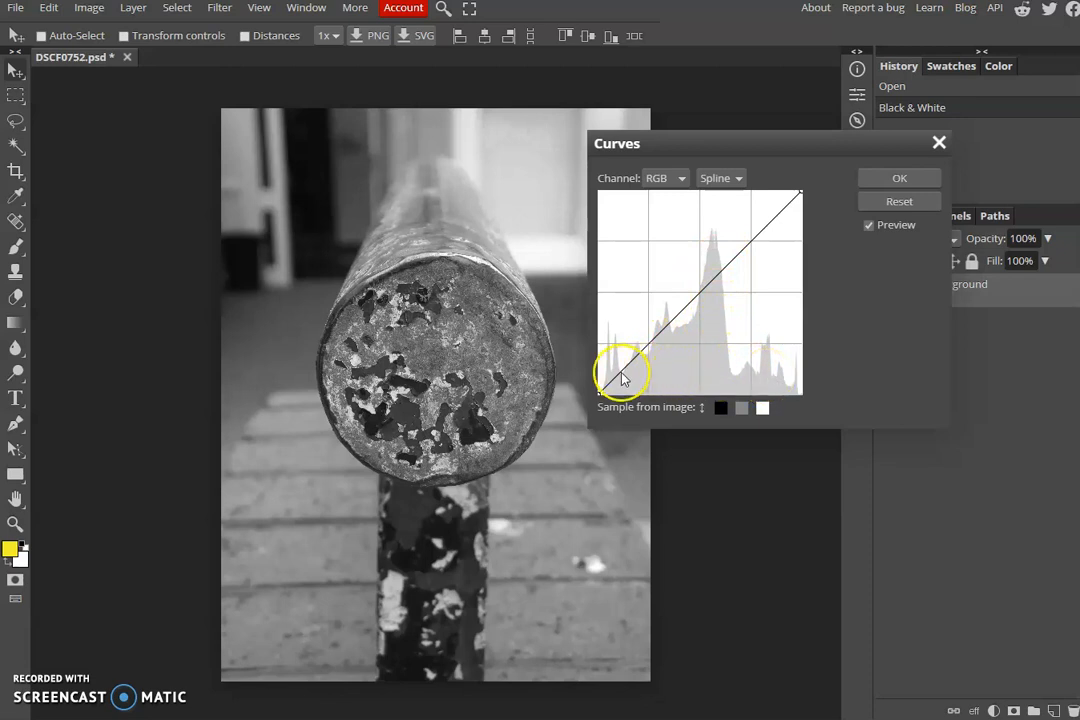
pyautogui.moveTo(622, 372); pyautogui.dragTo(643, 384)
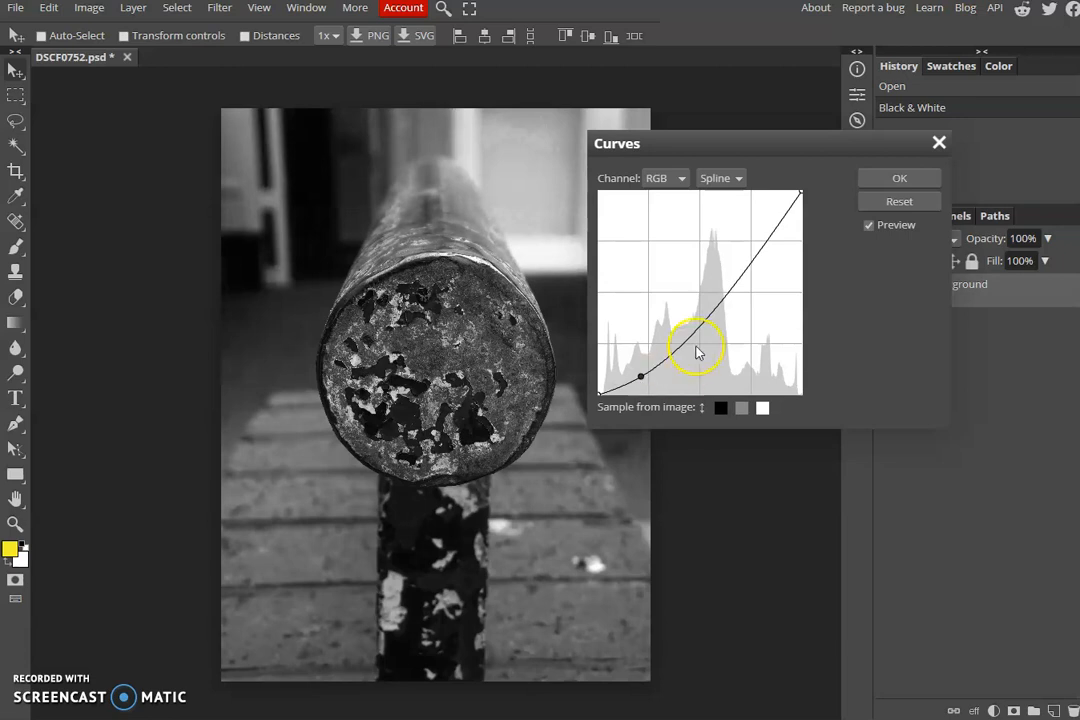
pyautogui.moveTo(703, 328); pyautogui.dragTo(708, 297)
pyautogui.moveTo(799, 191); pyautogui.dragTo(788, 208)
pyautogui.click(668, 352)
pyautogui.moveTo(670, 355); pyautogui.dragTo(695, 338)
pyautogui.click(681, 353)
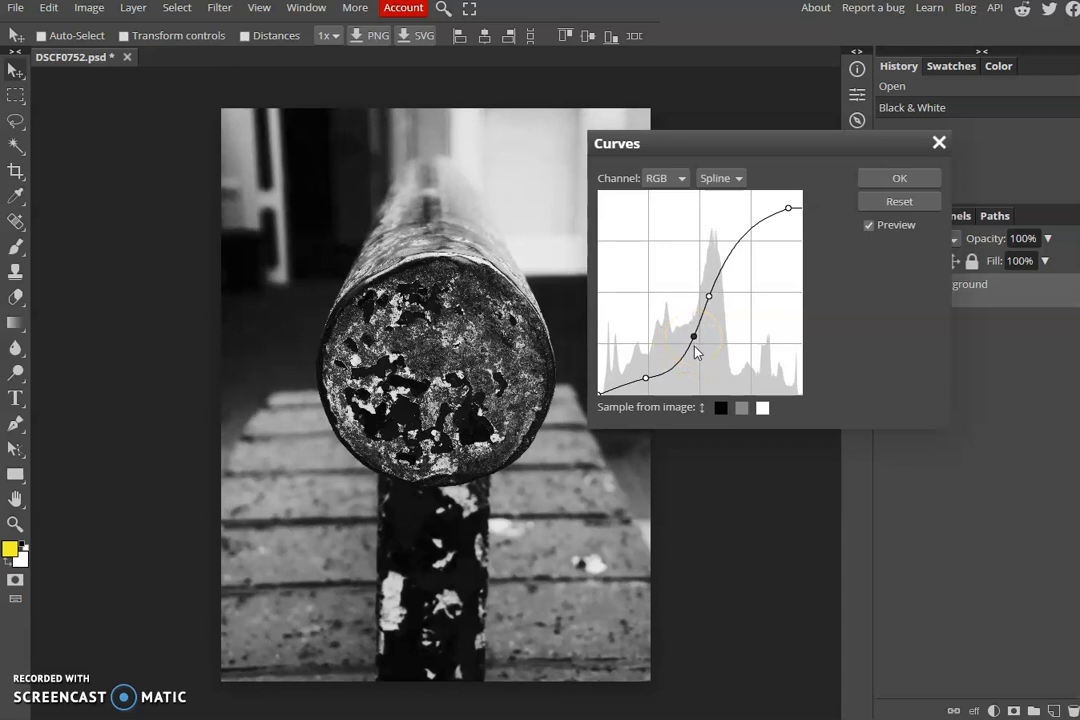
pyautogui.click(916, 182)
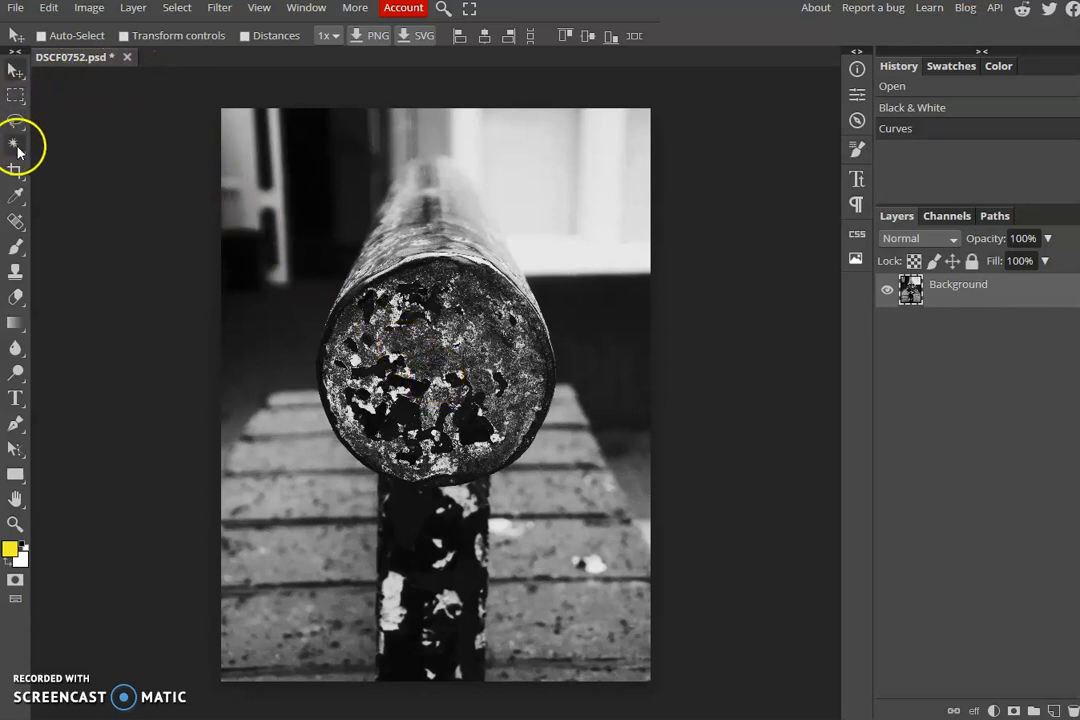
# - Darken the photo's left edge near the bench slats with the Burn tool, using an 877 px brush at 0% hardness
pyautogui.rightClick(18, 372)
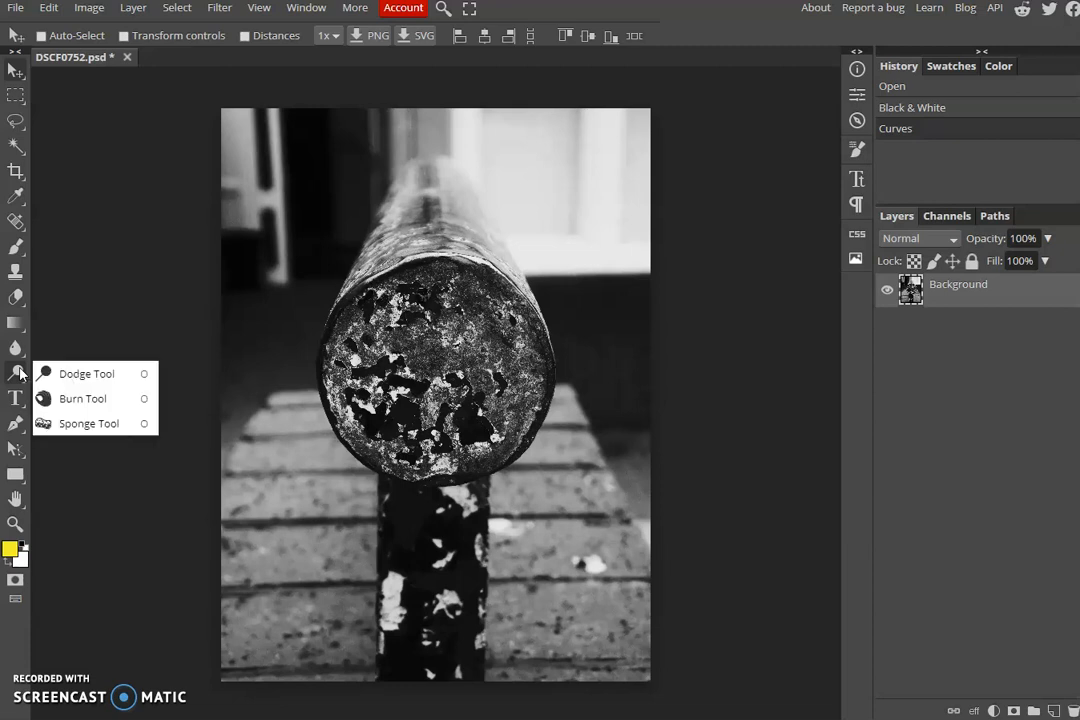
pyautogui.click(85, 398)
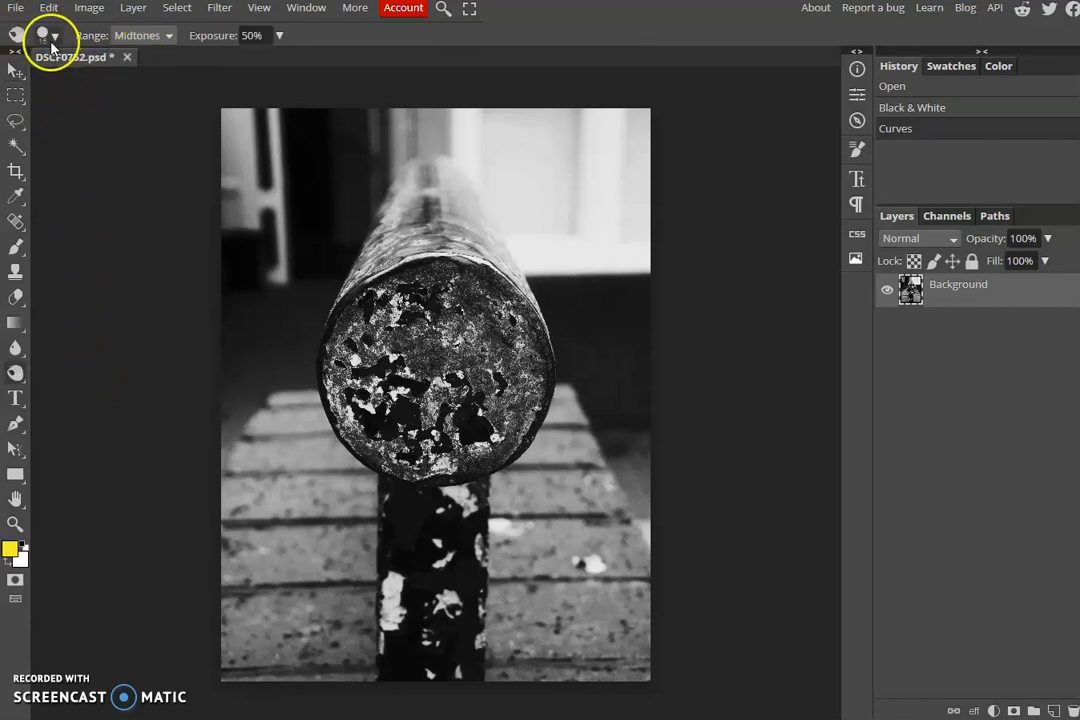
pyautogui.click(48, 37)
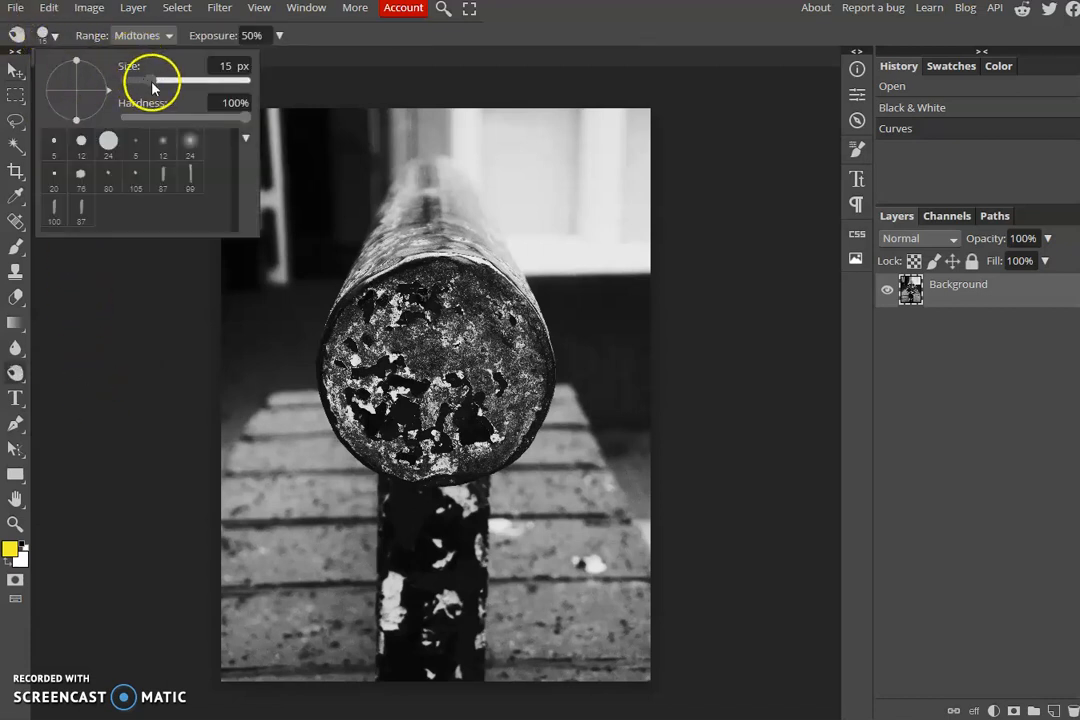
pyautogui.moveTo(153, 88); pyautogui.dragTo(200, 88)
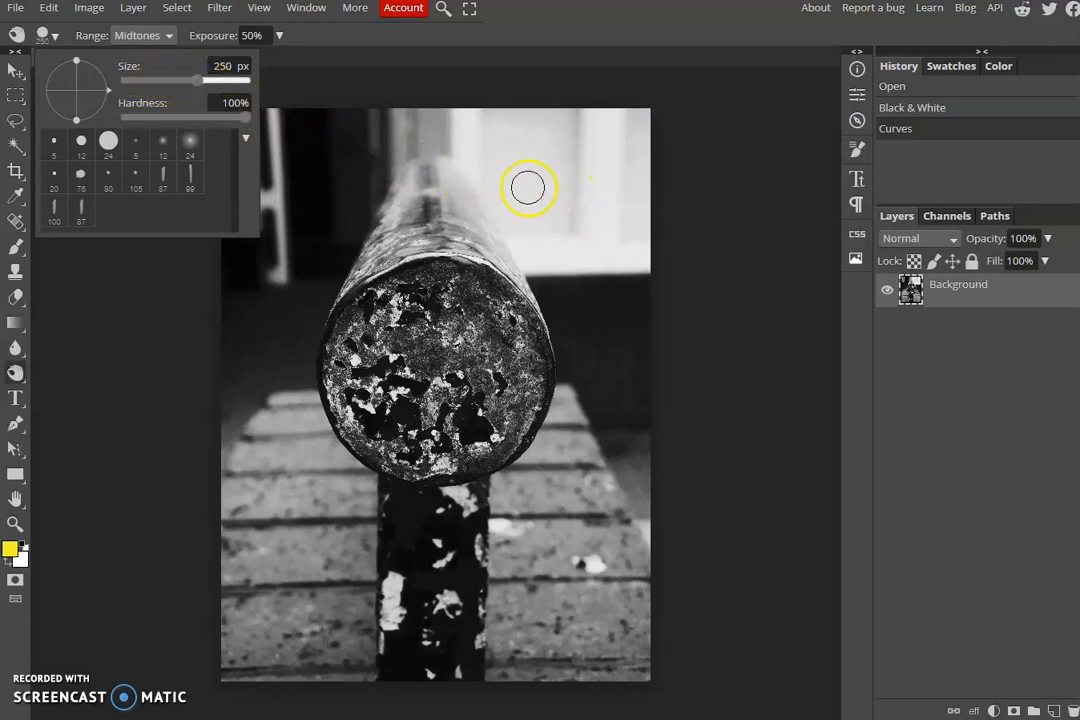
pyautogui.moveTo(200, 84)
pyautogui.mouseDown()
pyautogui.moveTo(219, 84)
pyautogui.moveTo(231, 117)
pyautogui.moveTo(113, 119)
pyautogui.mouseUp()
pyautogui.moveTo(213, 81)
pyautogui.mouseDown()
pyautogui.moveTo(248, 97)
pyautogui.moveTo(241, 82)
pyautogui.mouseUp()
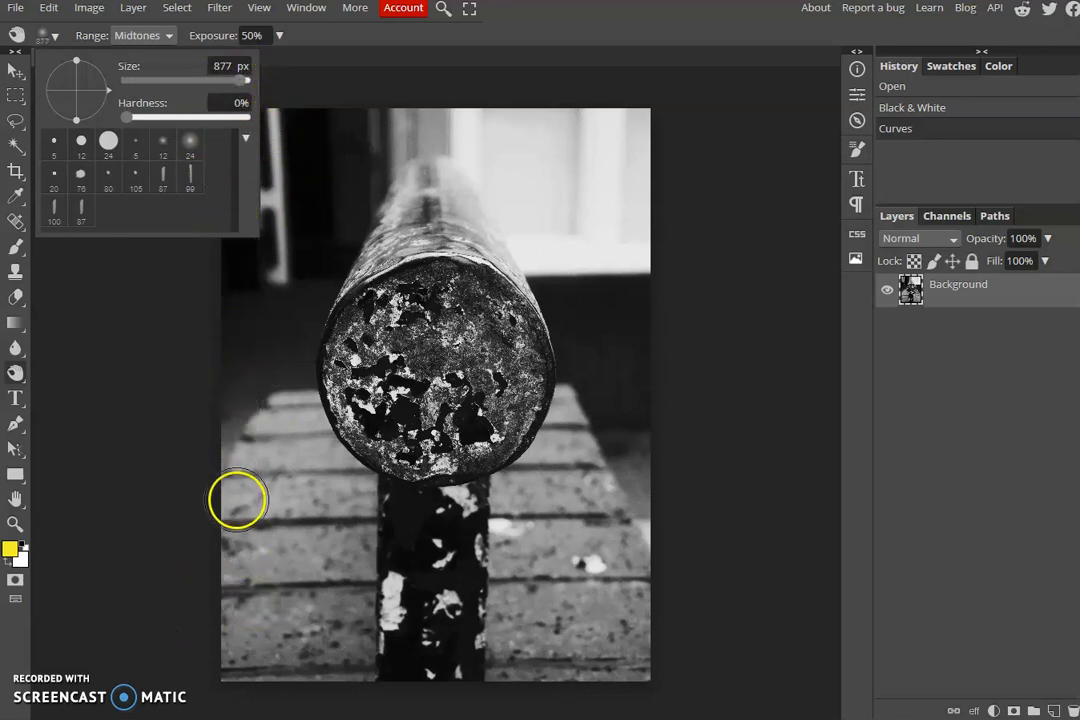
pyautogui.moveTo(217, 417)
pyautogui.mouseDown()
pyautogui.moveTo(228, 615)
pyautogui.moveTo(253, 669)
pyautogui.moveTo(607, 677)
pyautogui.moveTo(661, 658)
pyautogui.moveTo(650, 427)
pyautogui.moveTo(665, 617)
pyautogui.moveTo(653, 655)
pyautogui.moveTo(625, 676)
pyautogui.moveTo(345, 692)
pyautogui.moveTo(236, 674)
pyautogui.moveTo(205, 586)
pyautogui.moveTo(215, 400)
pyautogui.mouseUp()
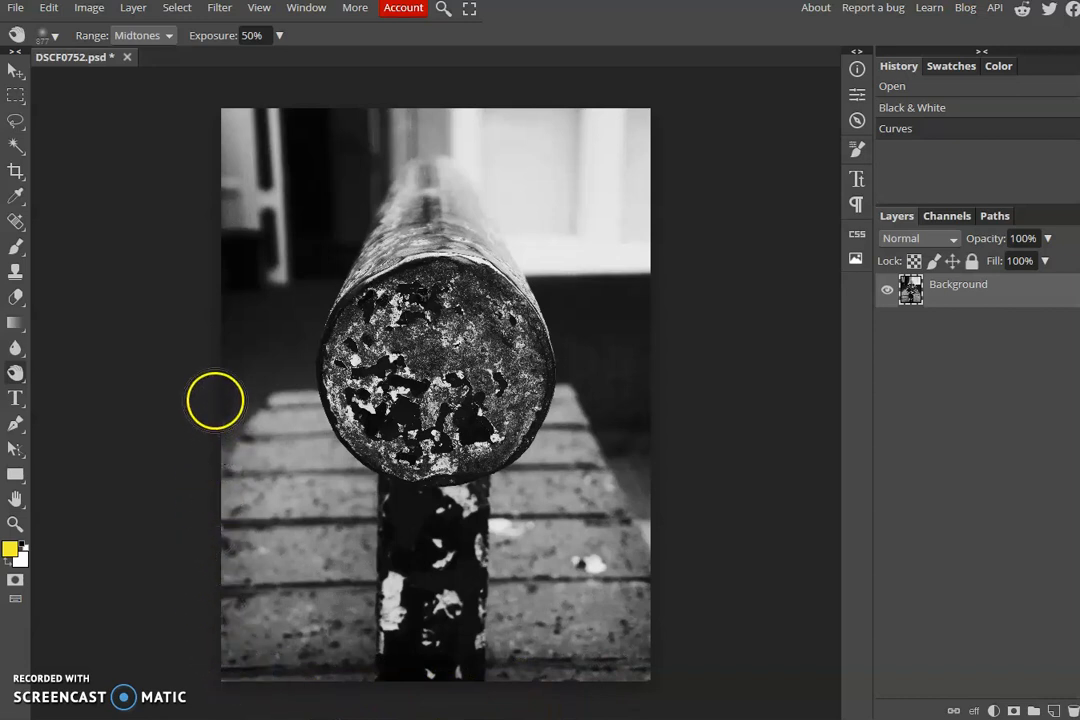
# - Switch to the Dodge tool and set its brush size to 486 px
pyautogui.click(16, 376)
pyautogui.click(68, 378)
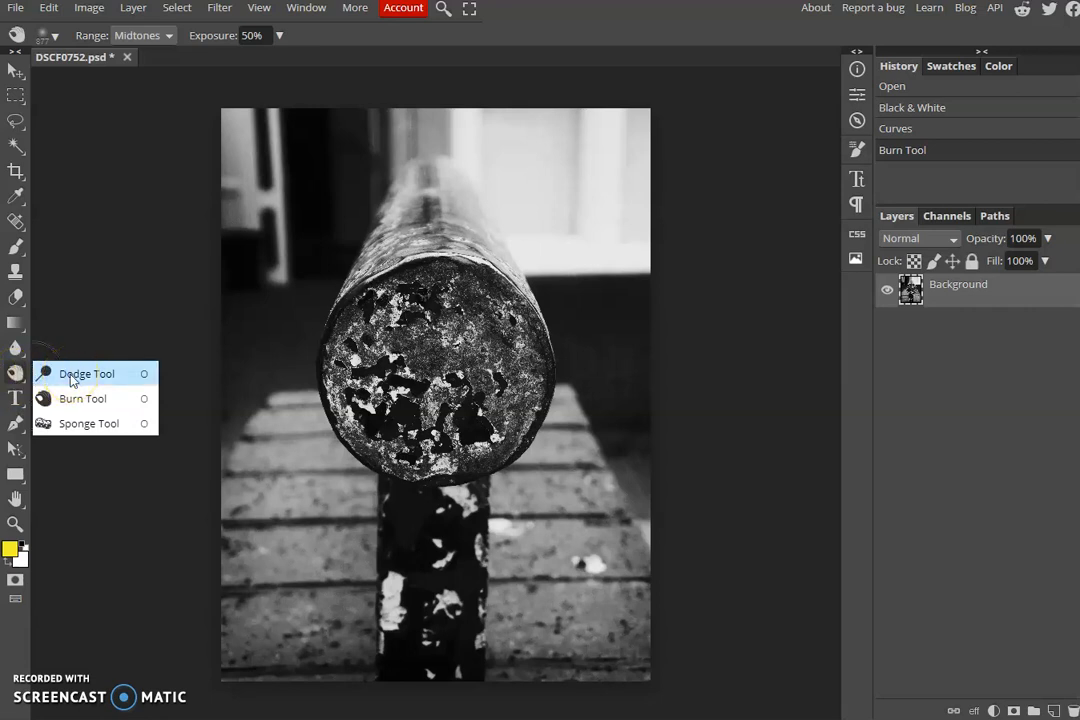
pyautogui.click(78, 376)
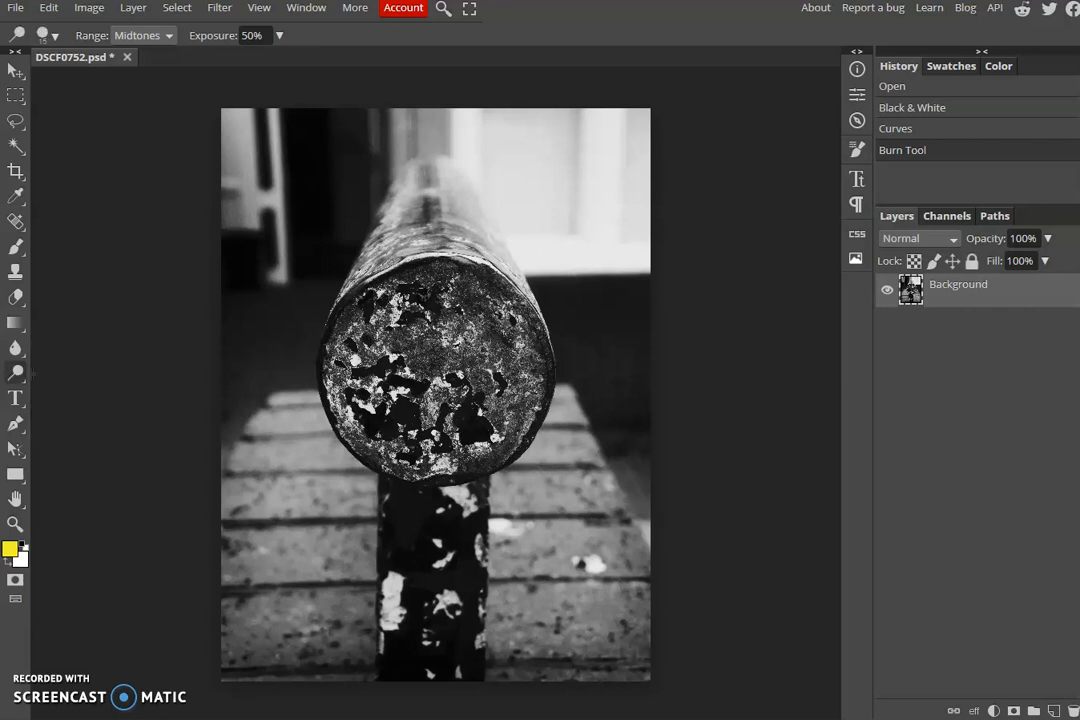
pyautogui.click(45, 36)
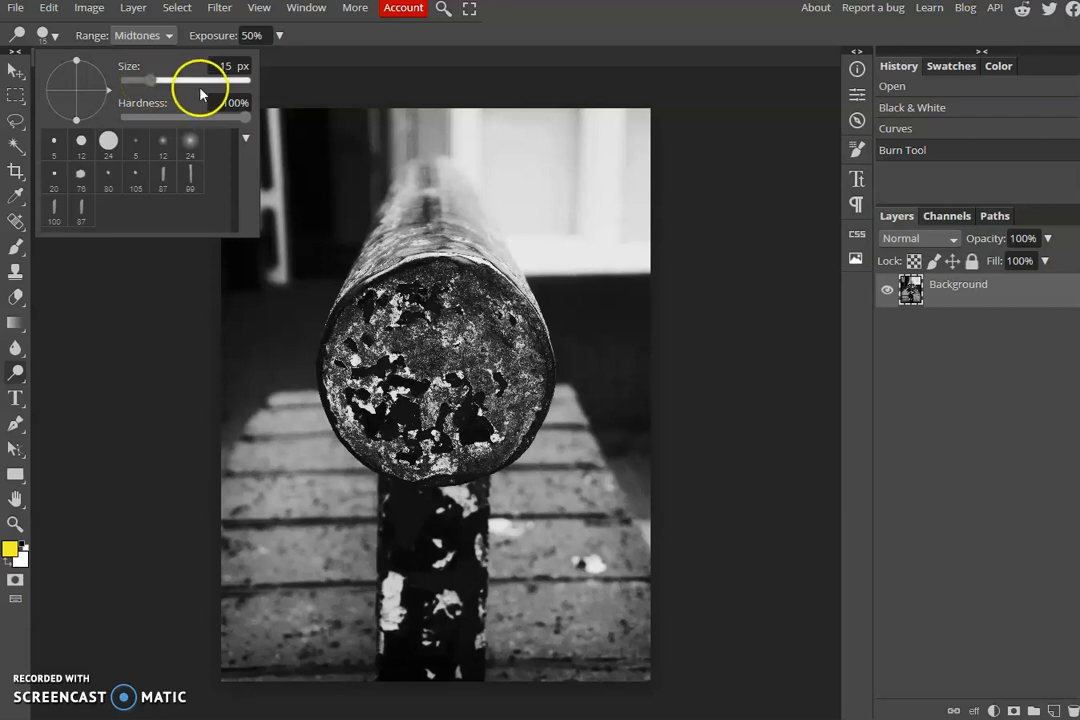
pyautogui.moveTo(150, 80); pyautogui.dragTo(218, 88)
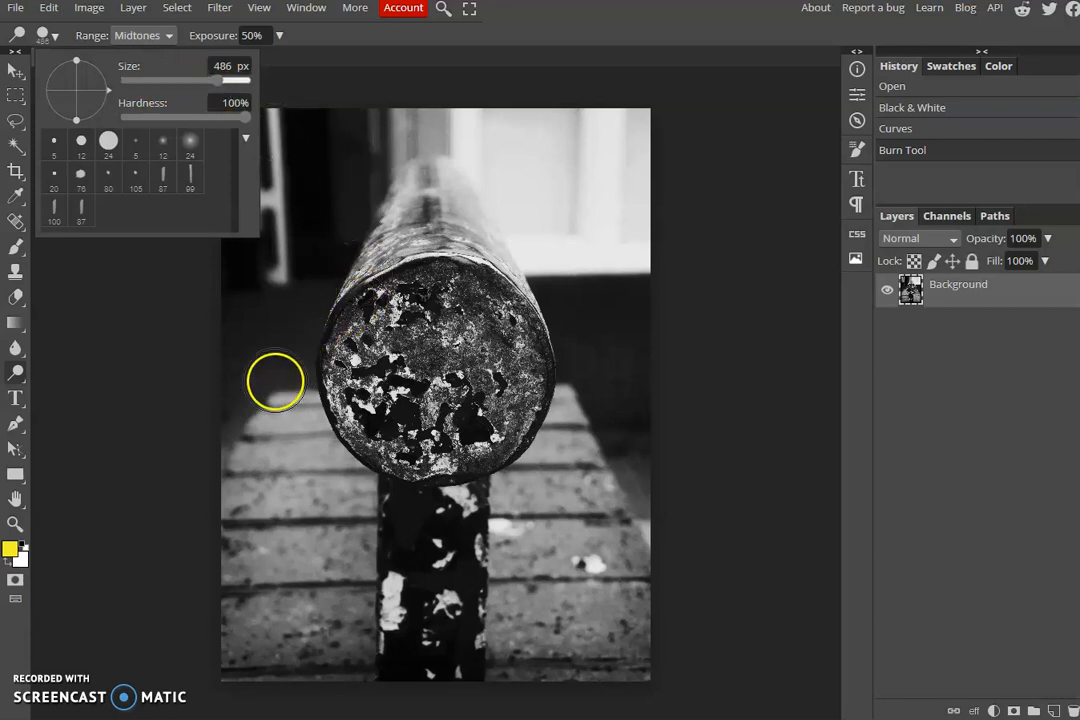
# - Try a hard-edged Dodge stroke on the dark background left of the pipe's round end, and undo it
pyautogui.moveTo(300, 375); pyautogui.dragTo(311, 342)
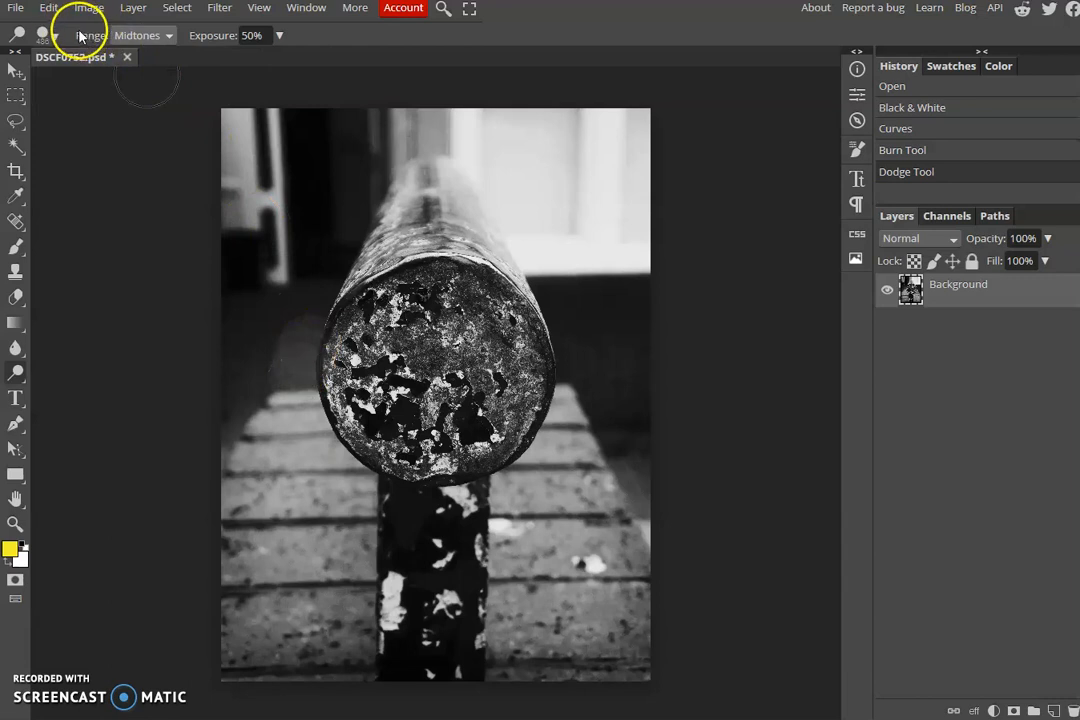
pyautogui.click(47, 10)
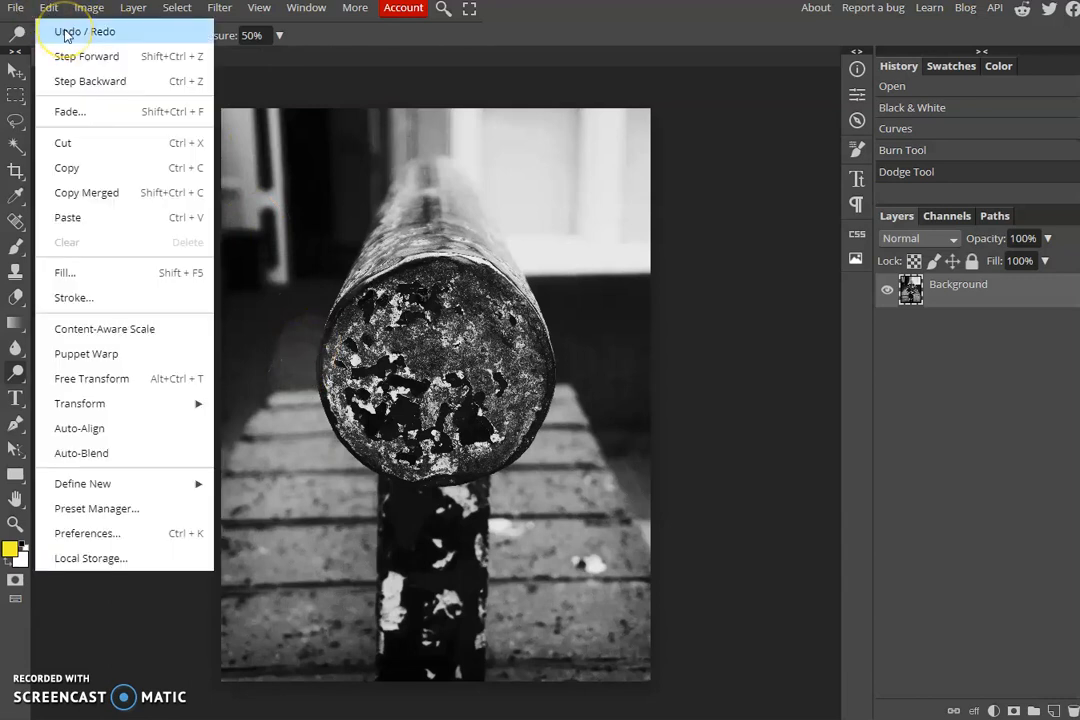
pyautogui.click(66, 33)
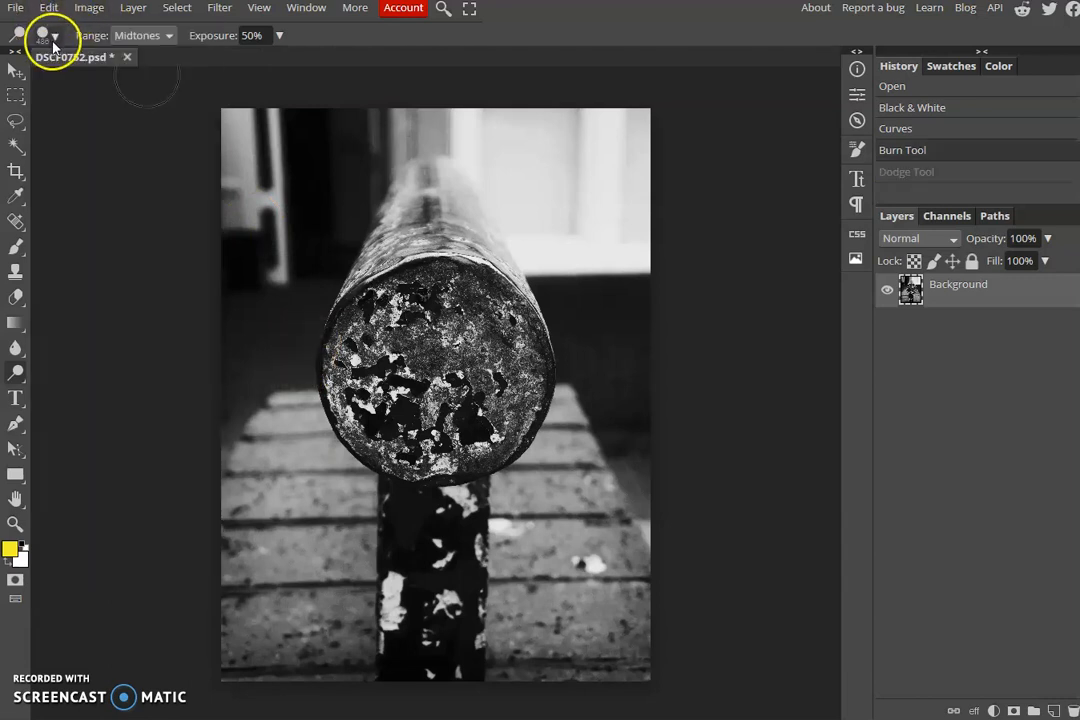
# - Lighten the areas around the pipe's round end with the Dodge tool, using a brush of about 770 px at 0% hardness
pyautogui.click(54, 39)
pyautogui.moveTo(238, 120); pyautogui.dragTo(213, 122)
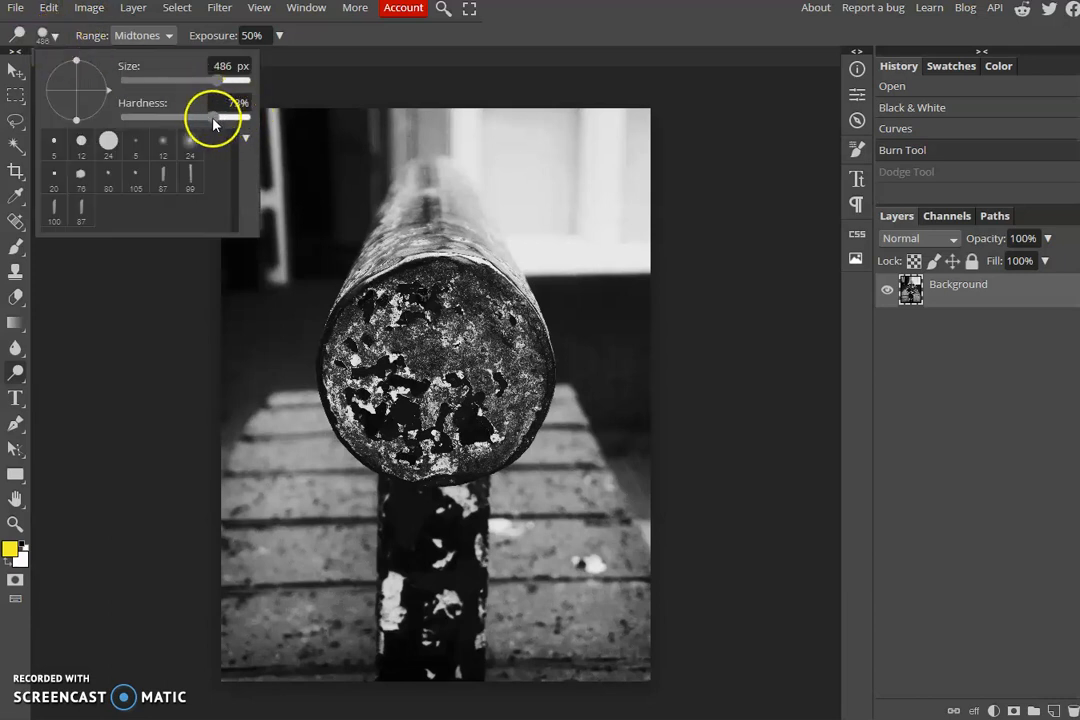
pyautogui.moveTo(138, 122); pyautogui.dragTo(106, 120)
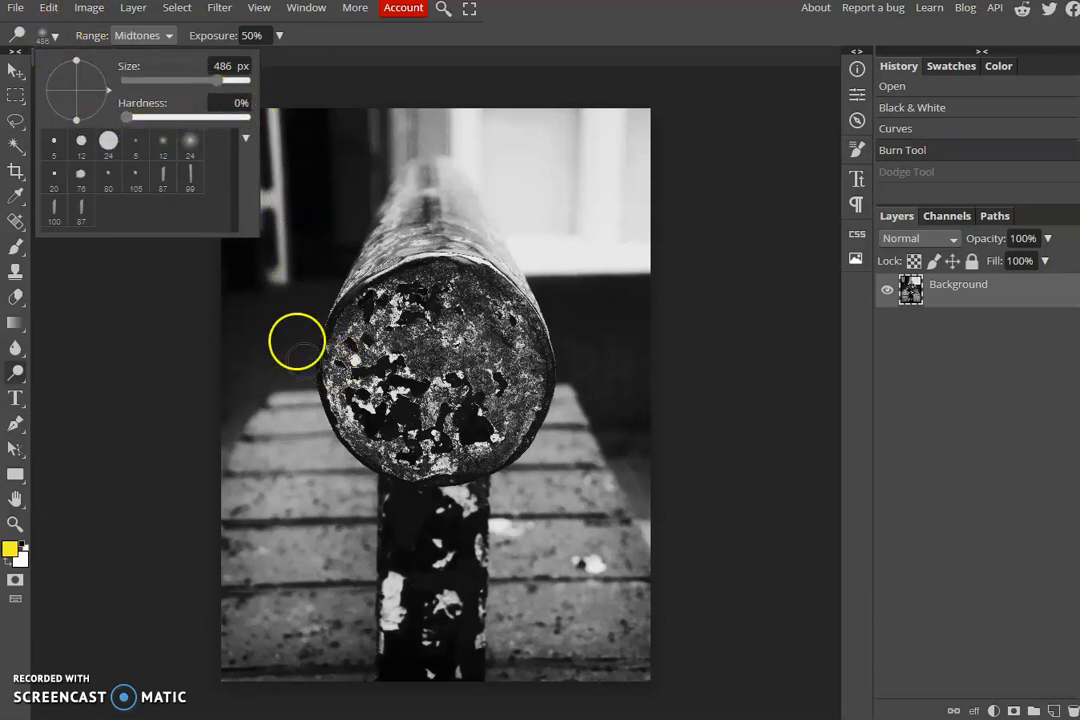
pyautogui.moveTo(220, 82); pyautogui.dragTo(236, 81)
pyautogui.moveTo(299, 368)
pyautogui.mouseDown()
pyautogui.moveTo(354, 229)
pyautogui.moveTo(292, 364)
pyautogui.moveTo(301, 417)
pyautogui.moveTo(325, 441)
pyautogui.moveTo(330, 432)
pyautogui.mouseUp()
pyautogui.moveTo(564, 330)
pyautogui.mouseDown()
pyautogui.moveTo(566, 415)
pyautogui.moveTo(543, 462)
pyautogui.moveTo(588, 369)
pyautogui.moveTo(588, 335)
pyautogui.moveTo(517, 256)
pyautogui.moveTo(477, 187)
pyautogui.moveTo(530, 385)
pyautogui.moveTo(499, 410)
pyautogui.moveTo(389, 369)
pyautogui.moveTo(363, 402)
pyautogui.moveTo(402, 572)
pyautogui.moveTo(367, 497)
pyautogui.moveTo(320, 455)
pyautogui.mouseUp()
pyautogui.moveTo(513, 497); pyautogui.dragTo(530, 468)
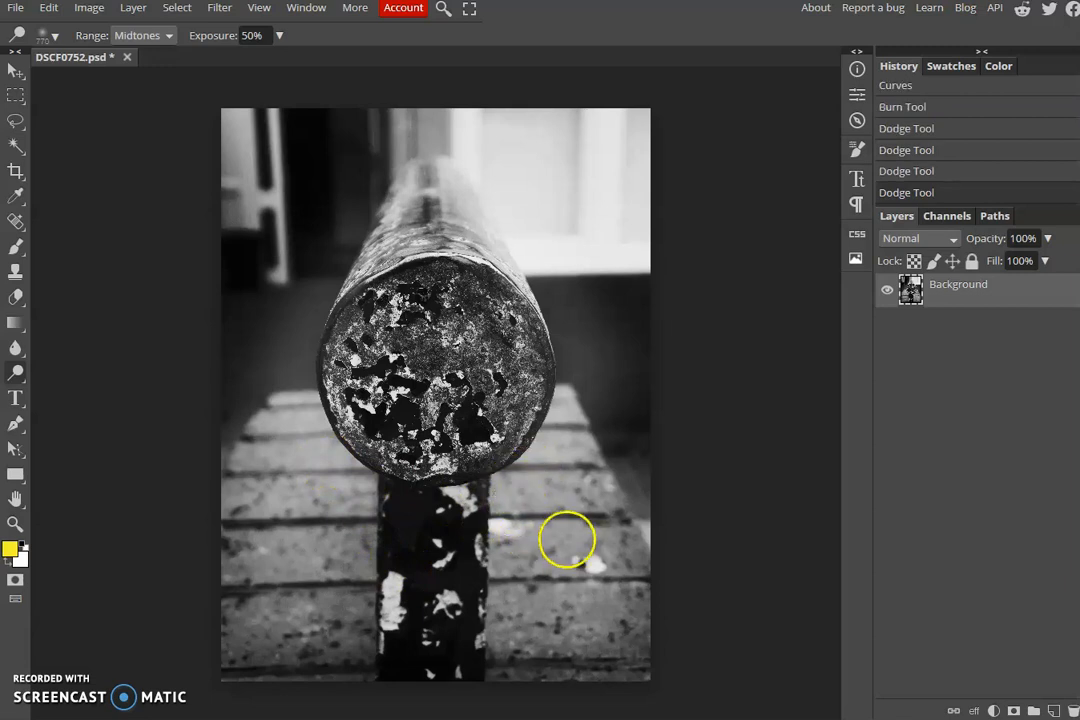